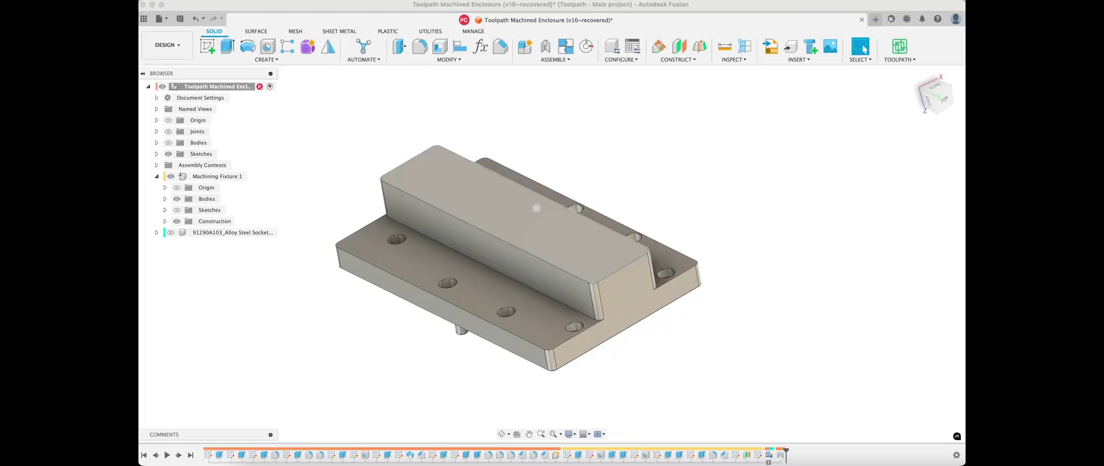
Step: Examine the machining fixture from several sides, including how the enclosure sits on its locating pins
shift+middle_drag(547, 223, 542, 171)
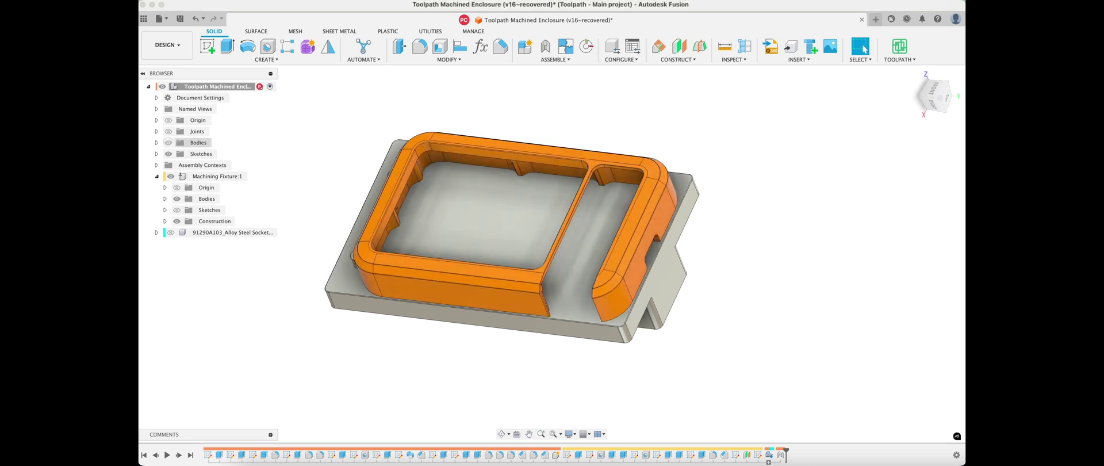
shift+middle_drag(598, 242, 633, 243)
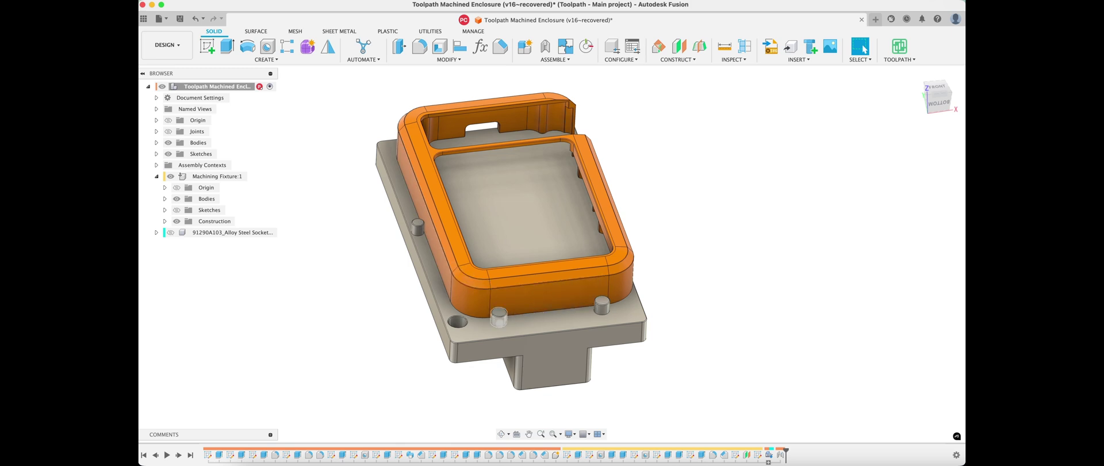
shift+middle_drag(499, 315, 508, 236)
shift+middle_drag(499, 161, 498, 141)
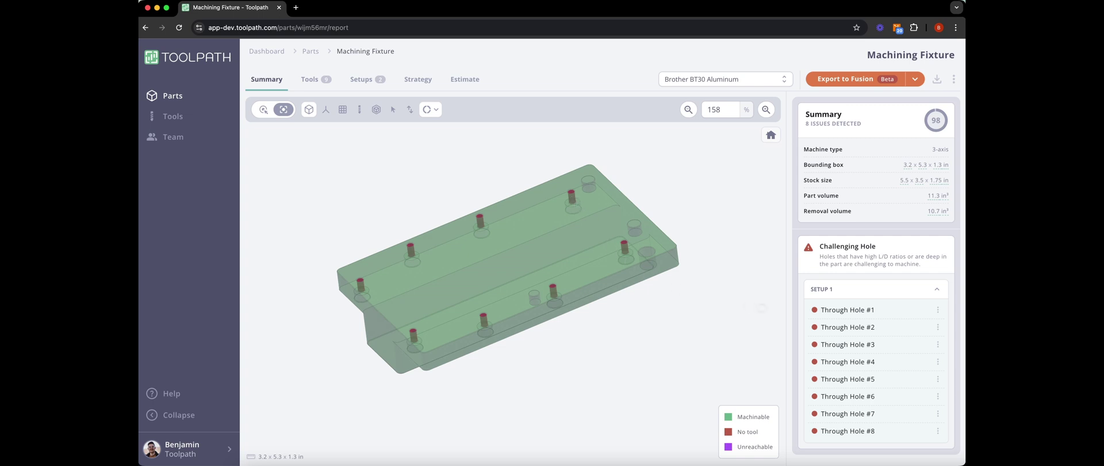
Step: In the Toolpath web report for Machining Fixture, review the details of Through Hole #1, both setup directions and the workpiece around the part
click(848, 309)
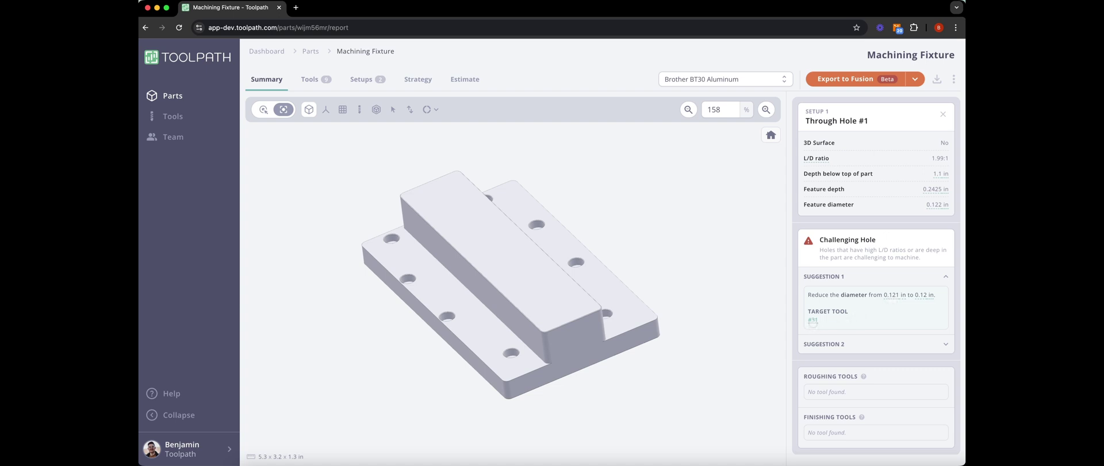
drag(671, 328, 709, 205)
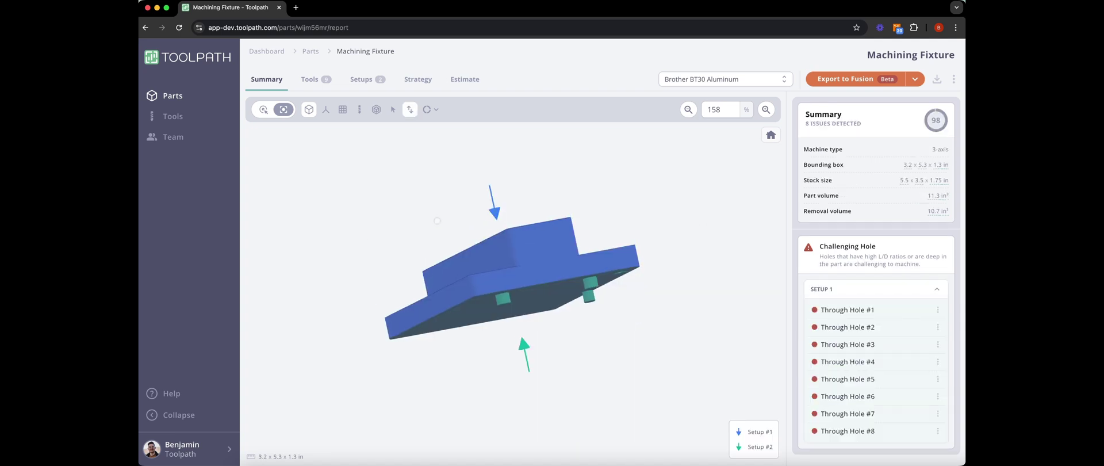
drag(574, 207, 589, 302)
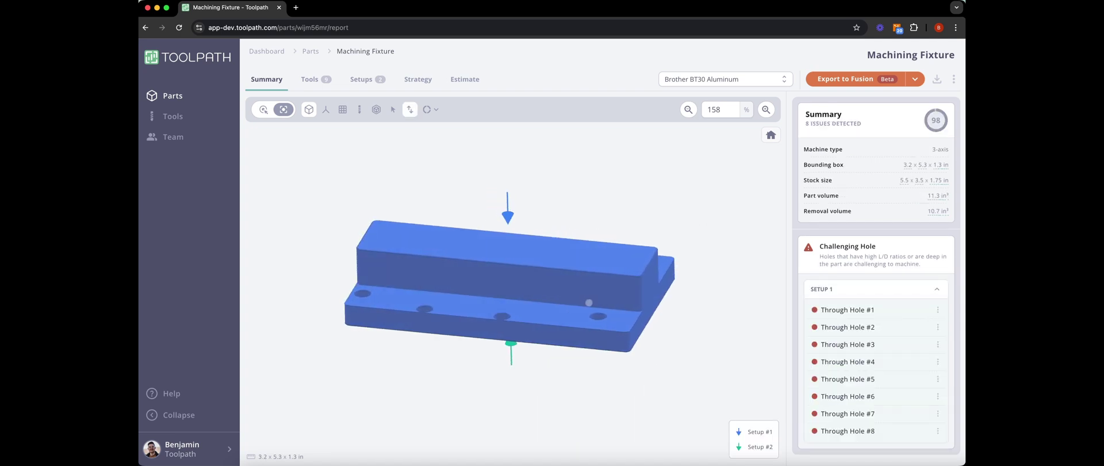
drag(588, 302, 559, 156)
click(376, 109)
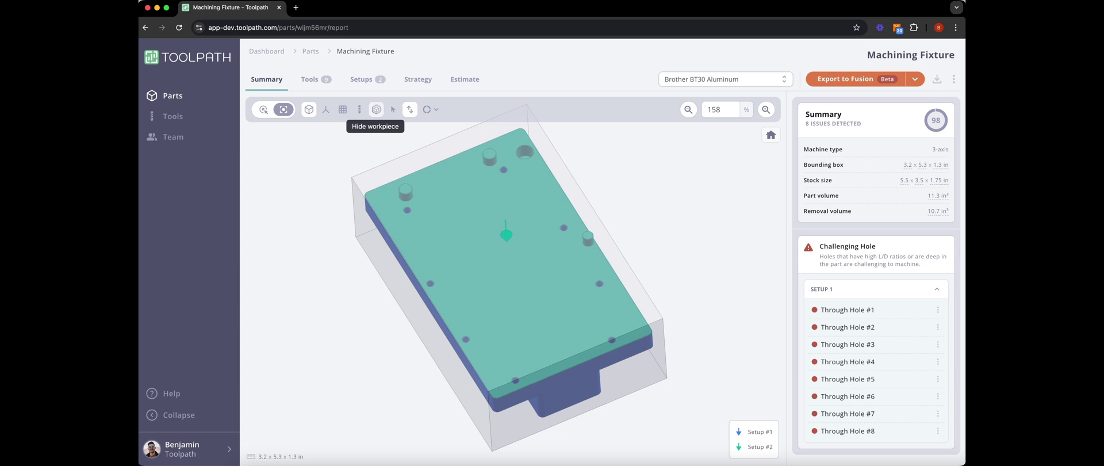
Step: Copy the part access key from the Fusion export, switch to Fusion and import the Toolpath program with that key
click(865, 79)
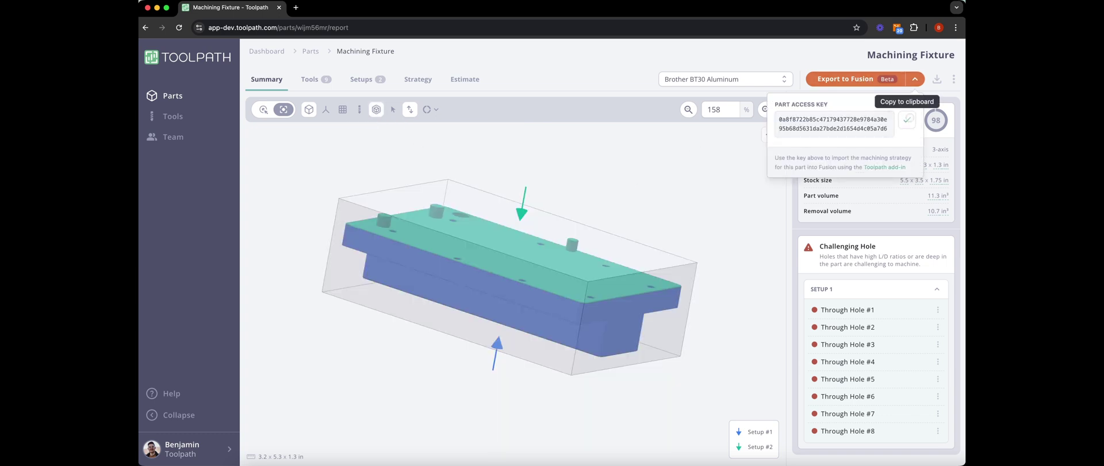
key(super+Tab)
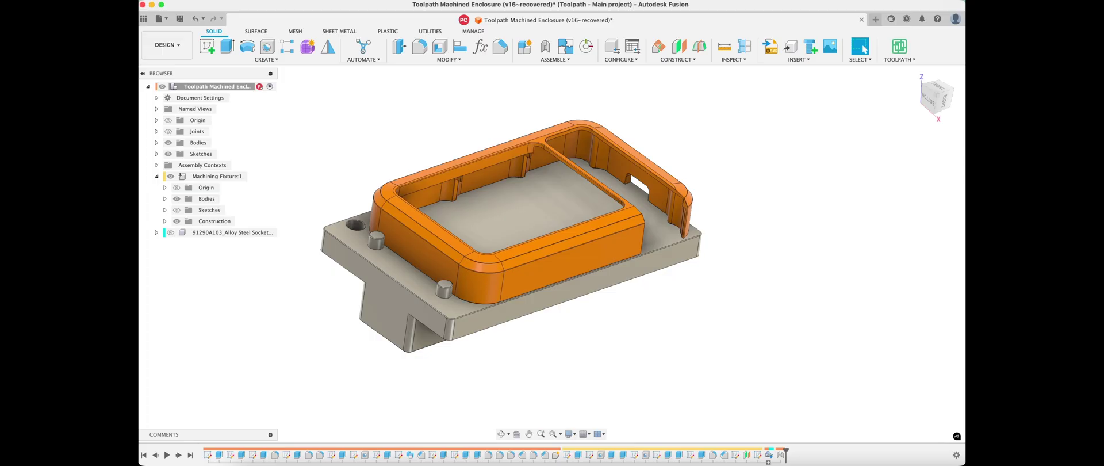
click(898, 59)
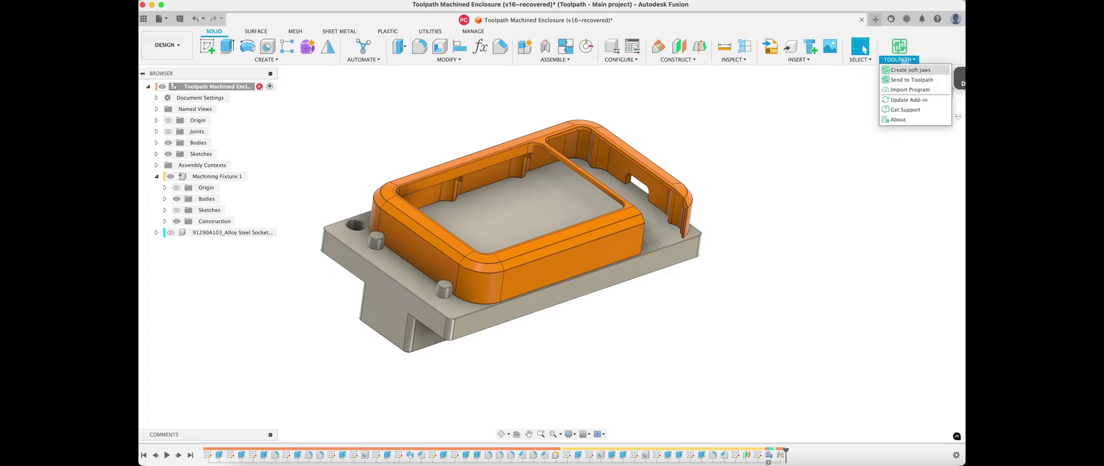
click(910, 89)
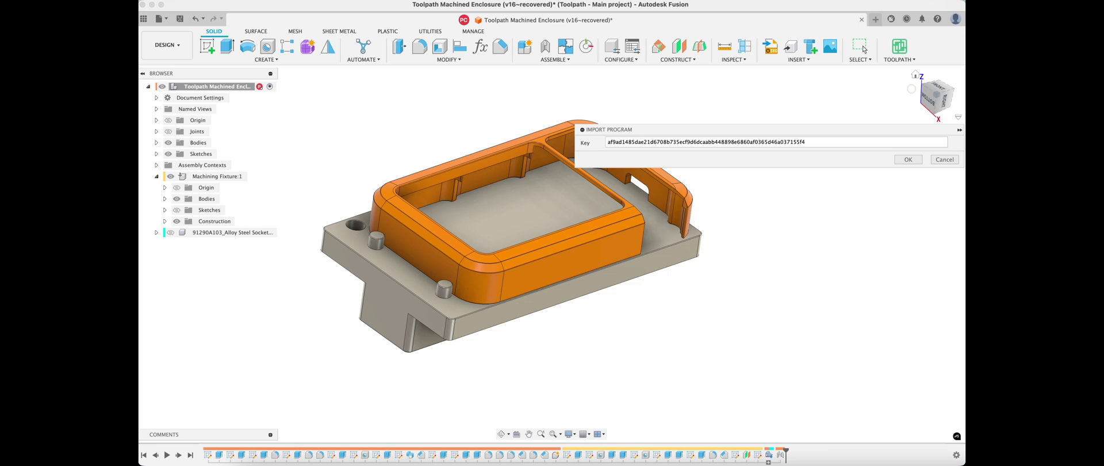
double_click(824, 142)
key(super+v)
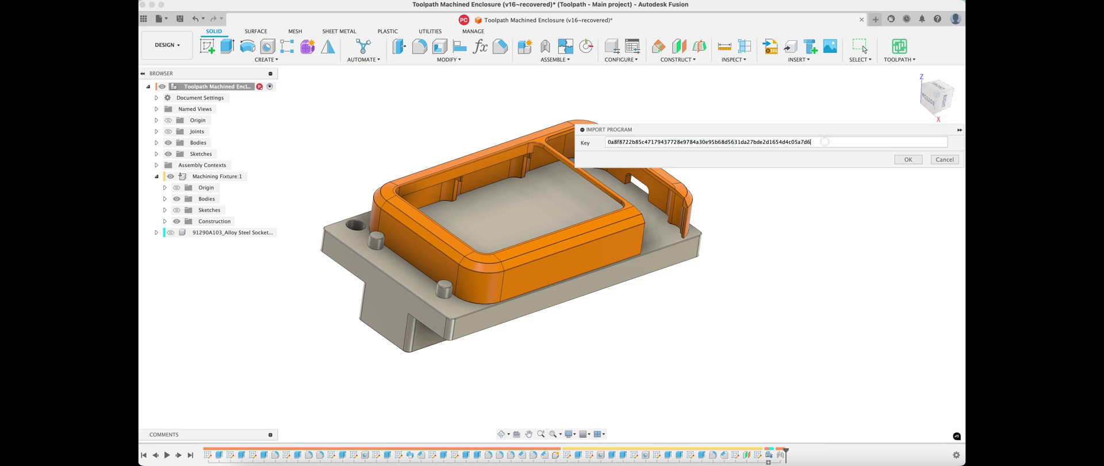
click(904, 159)
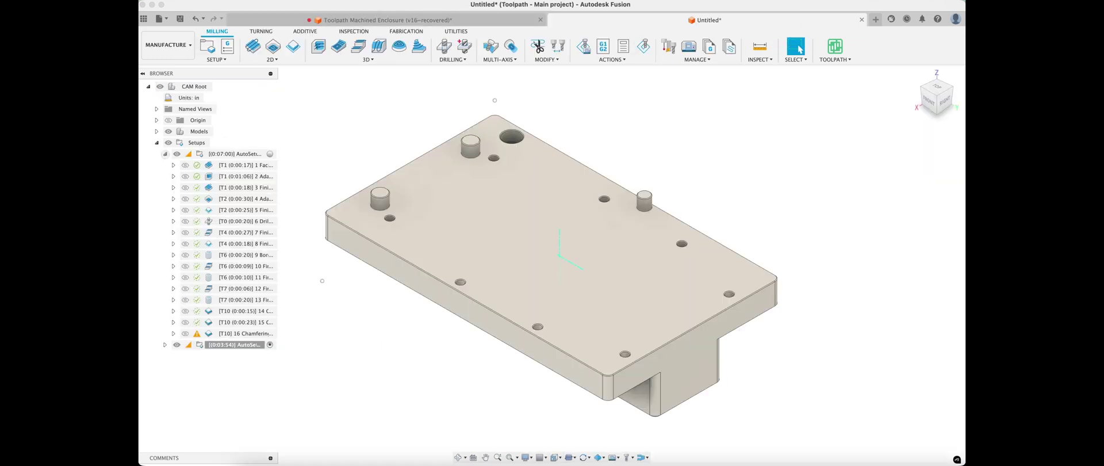
Step: Expand the second setup, then review the toolpath and the tool and feed settings of the first setup's 1 Facing operation
click(165, 344)
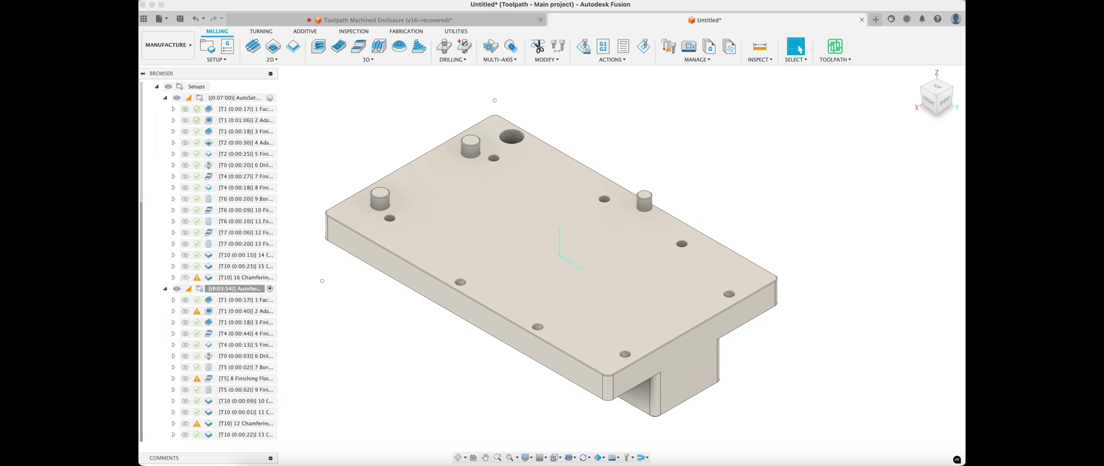
click(241, 109)
shift+middle_drag(476, 325, 478, 173)
scroll(478, 174, down, 2)
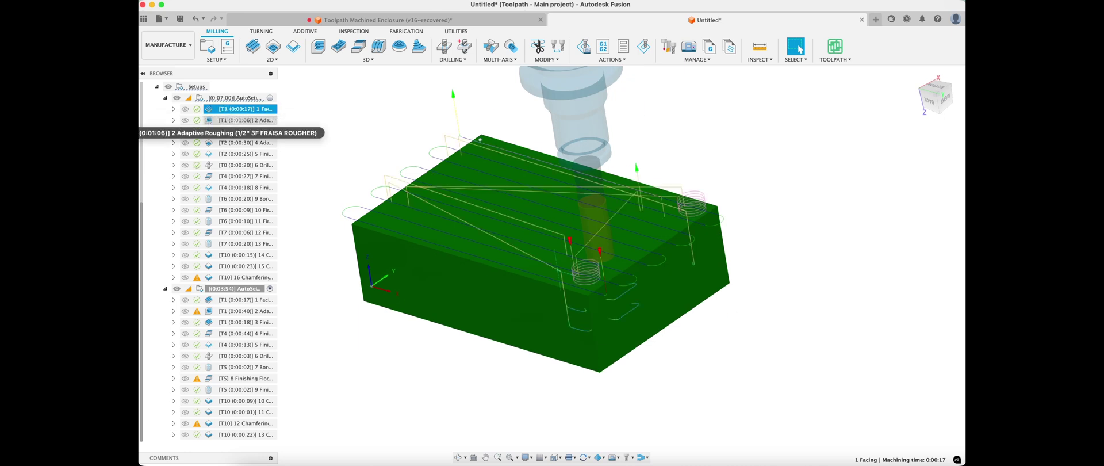
double_click(209, 109)
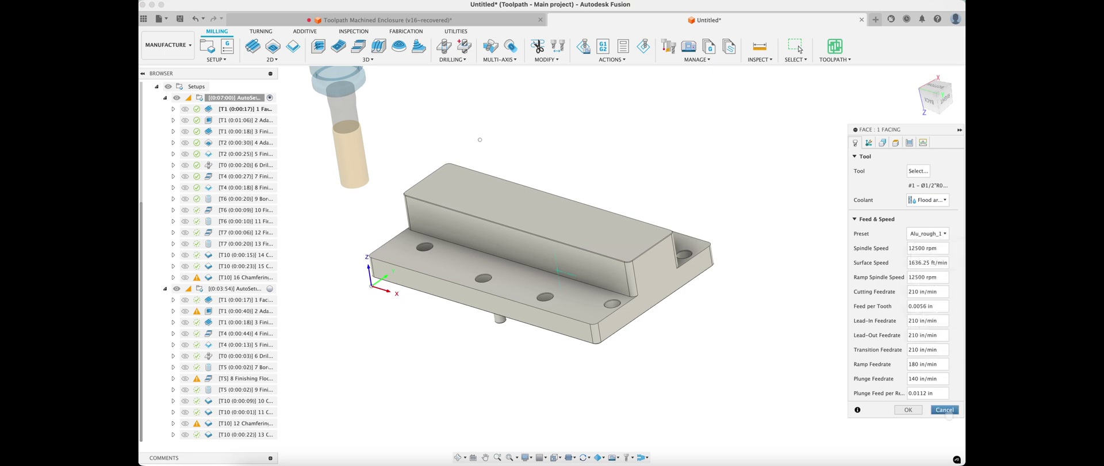
click(945, 409)
Step: Review the first setup's roughing and finishing toolpaths, from 2 Adaptive Roughing through 8 Finishing Wall
click(234, 120)
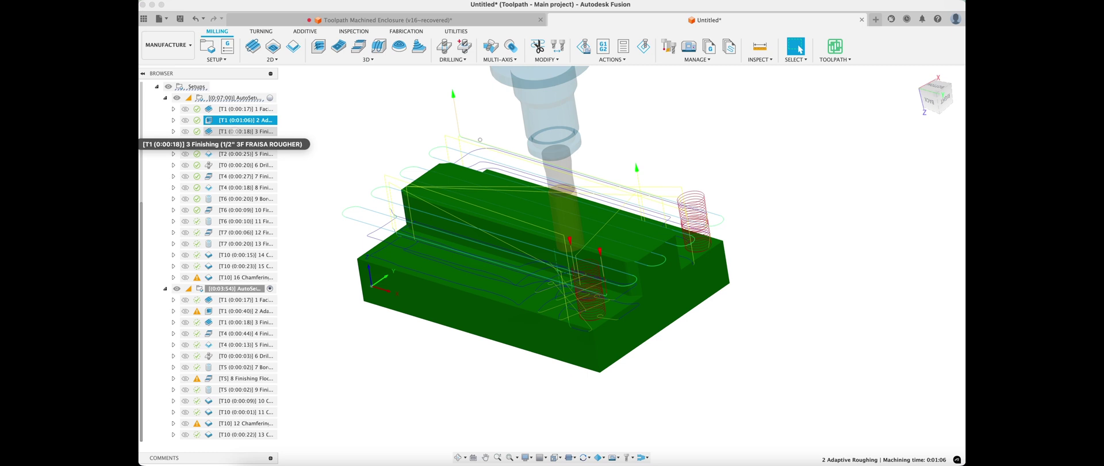
click(235, 131)
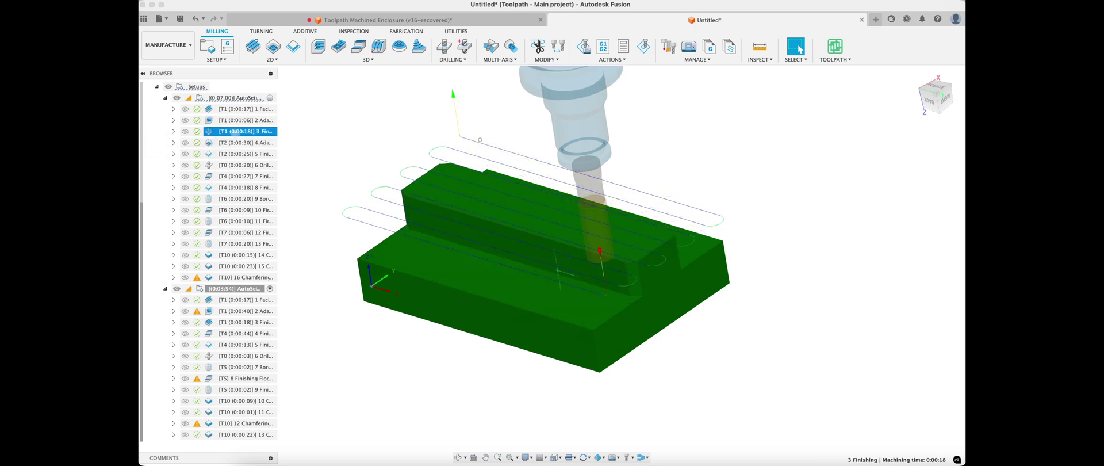
click(235, 142)
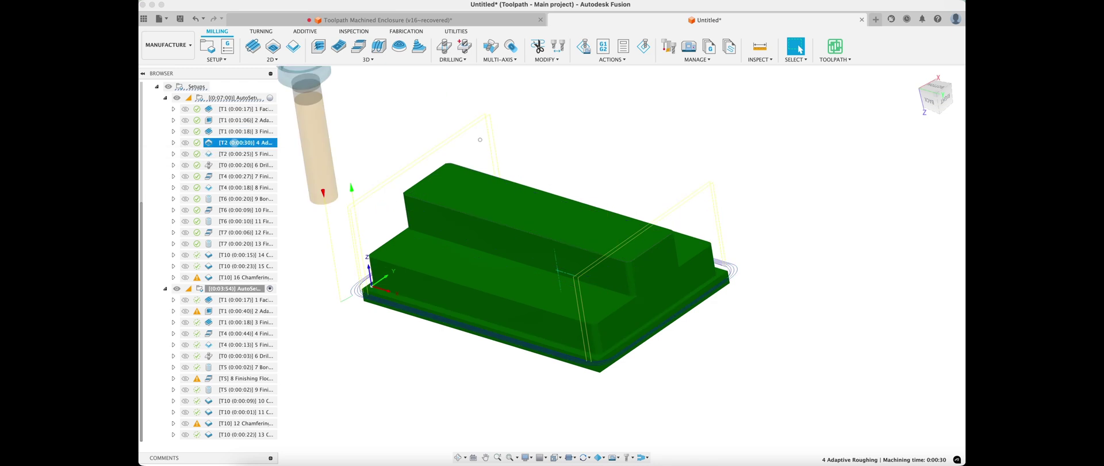
click(226, 176)
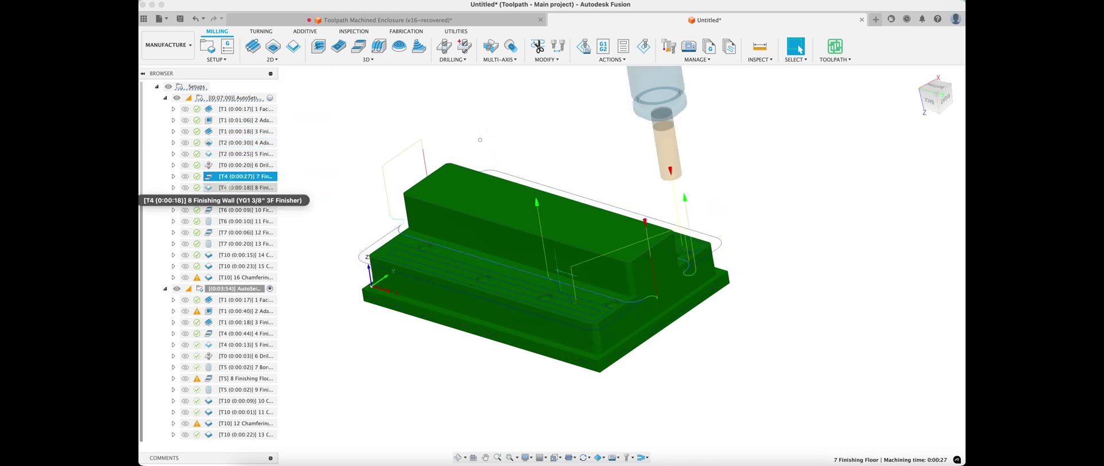
click(226, 187)
Step: Review the first setup's bore roughing, hole finishing and chamfering toolpaths, from 9 Bore Roughing through 16 Chamfering
click(225, 198)
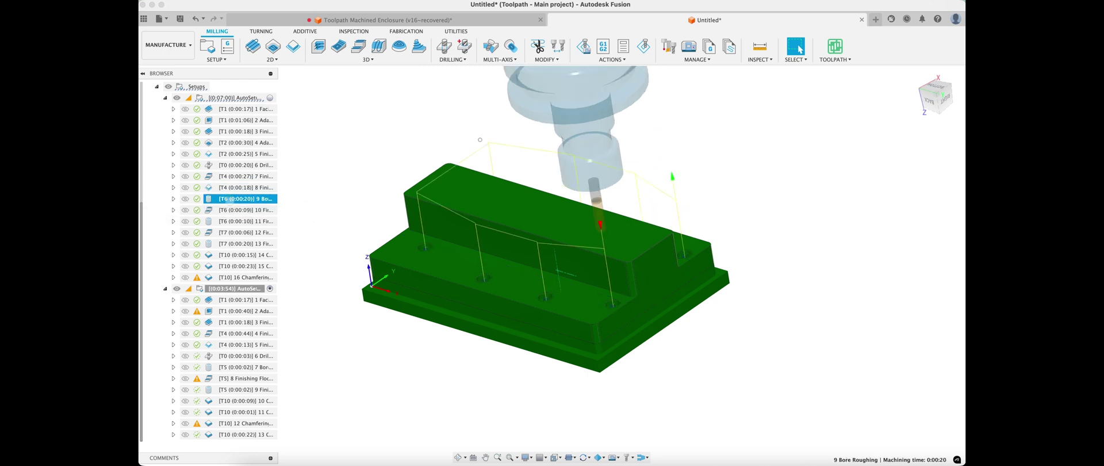
click(226, 209)
shift+middle_drag(480, 139, 444, 107)
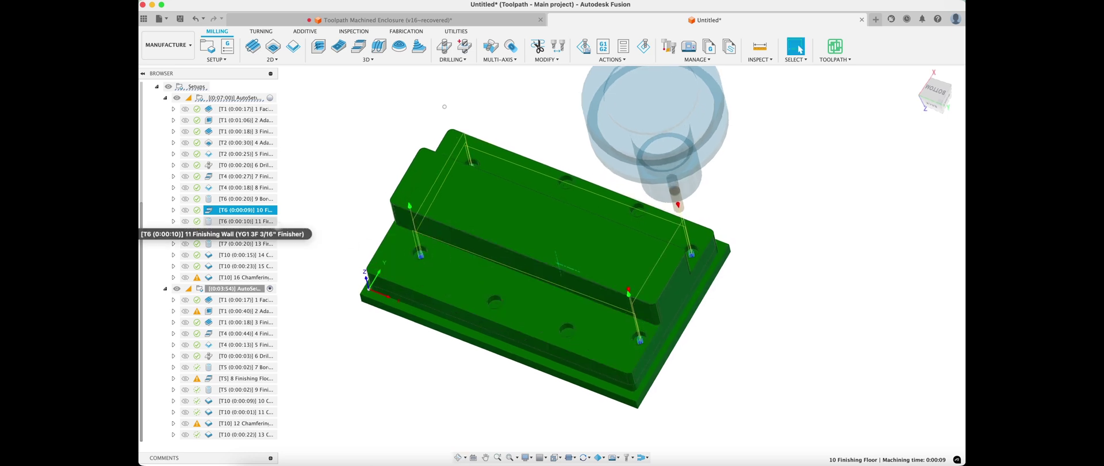
click(236, 232)
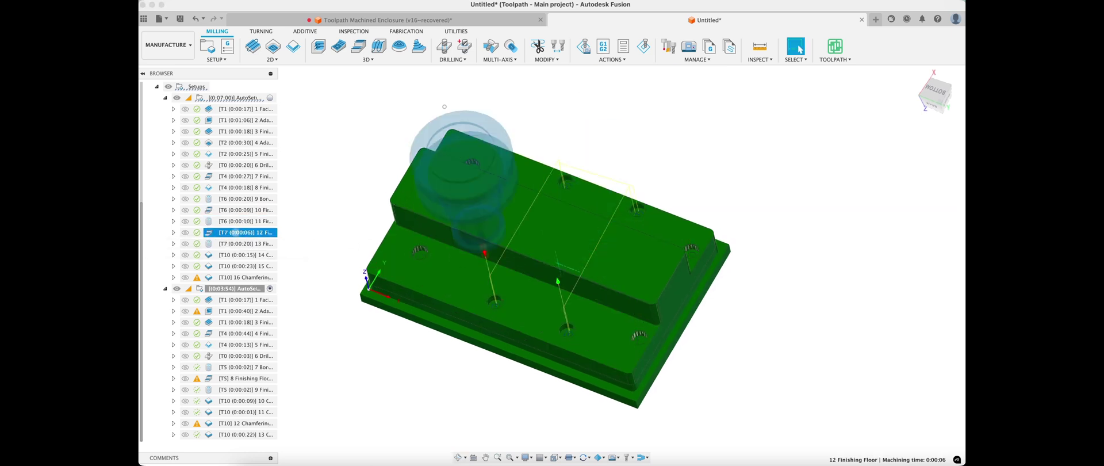
click(244, 255)
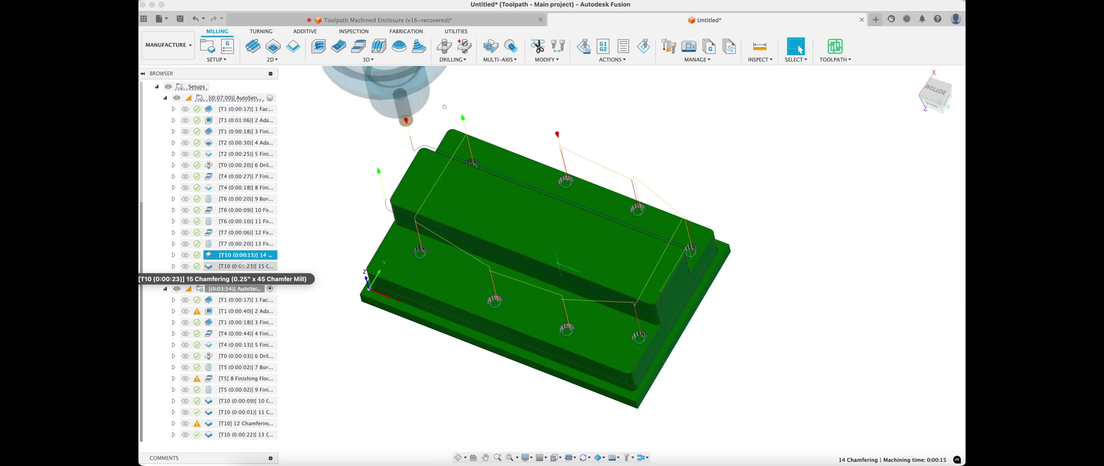
click(243, 277)
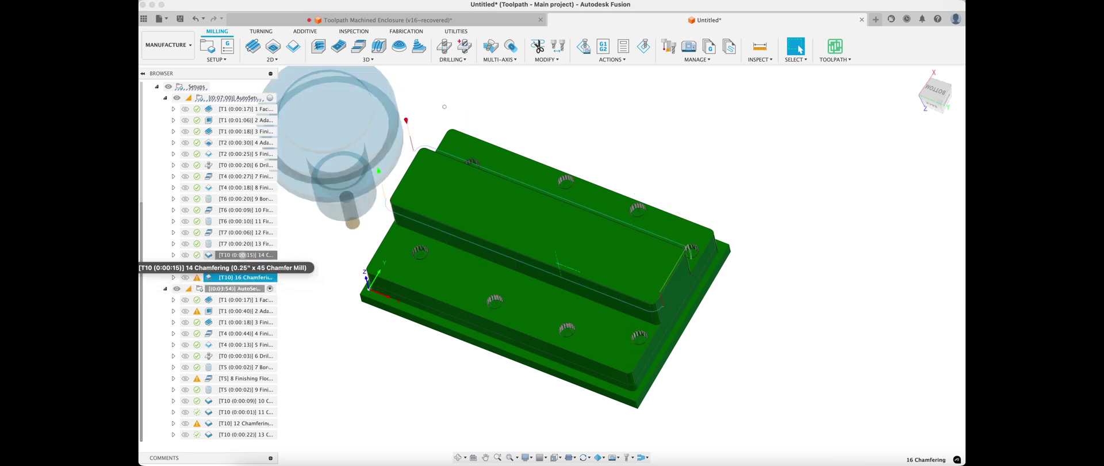
Step: Edit the 14 Chamfering operation, selecting the upper edge of the raised block as a contour, and inspect the regenerated toolpath
click(236, 254)
right_click(236, 255)
click(262, 8)
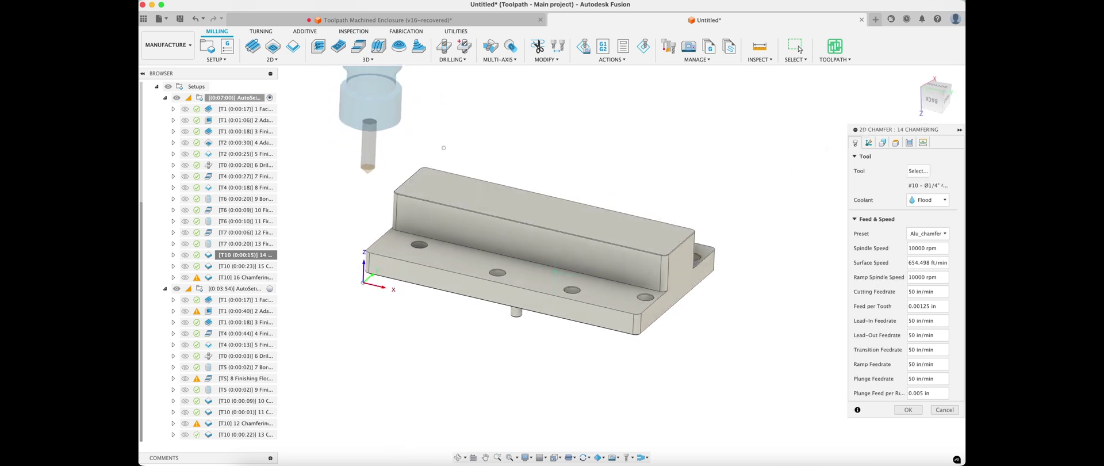
click(882, 142)
scroll(681, 246, up, 3)
scroll(668, 262, up, 4)
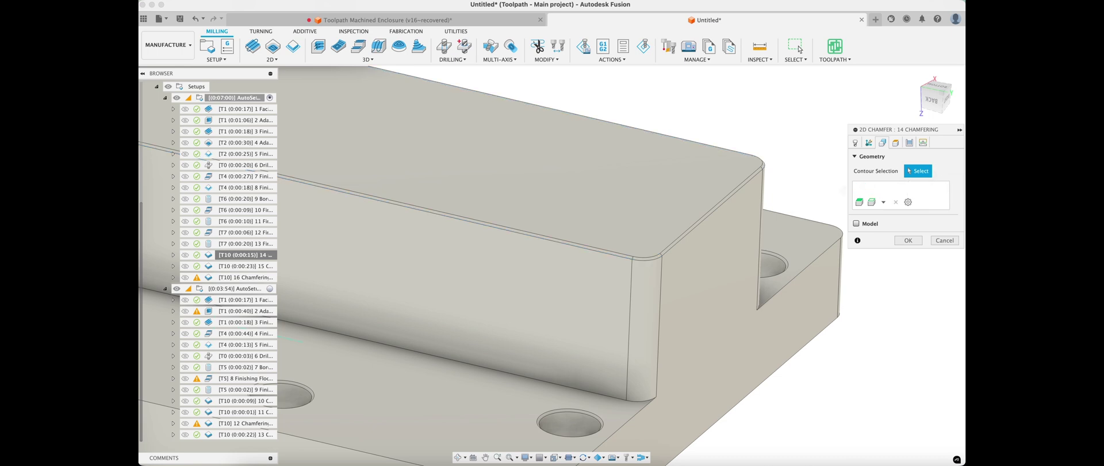
click(736, 215)
key(Return)
shift+middle_drag(688, 242, 722, 212)
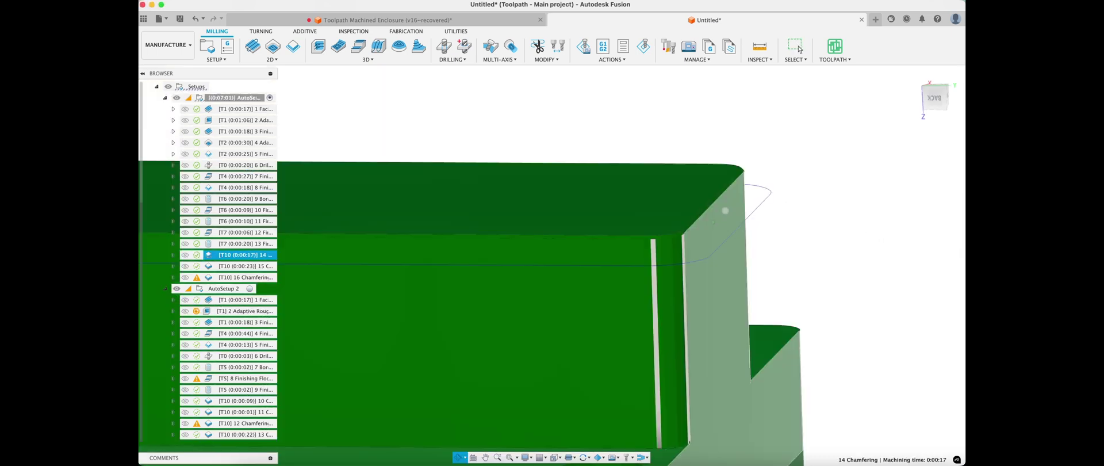
scroll(729, 205, down, 3)
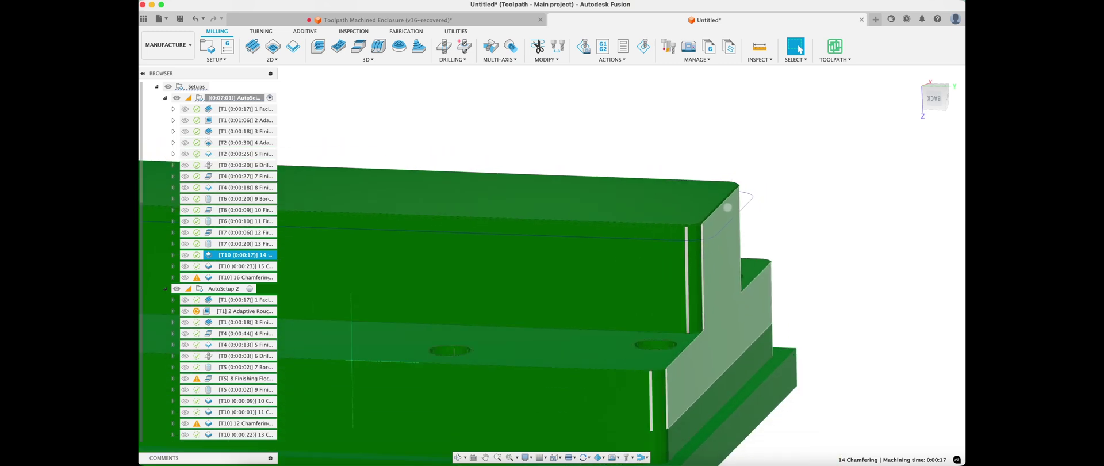
scroll(727, 207, down, 5)
shift+middle_drag(704, 202, 668, 209)
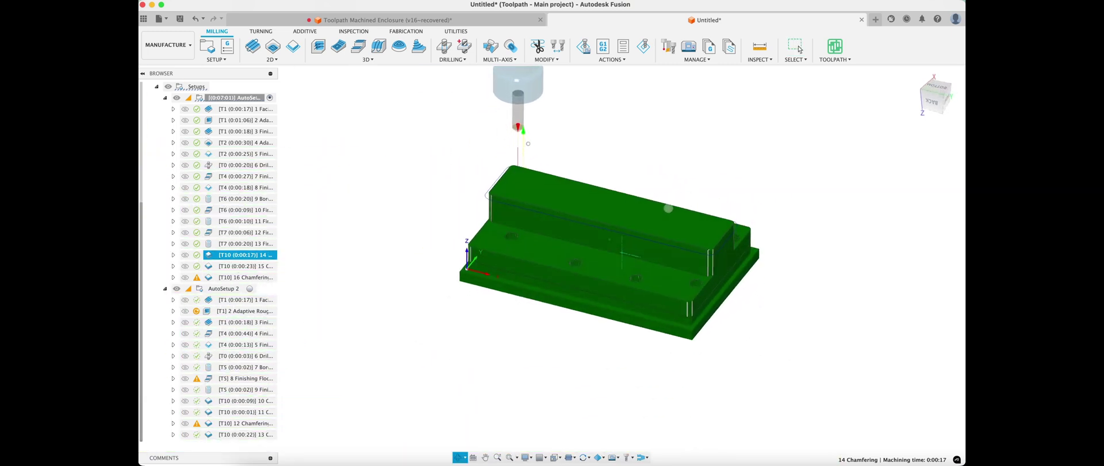
Step: Remove the 16 Chamfering operation from the first setup and review its facing, adaptive roughing and first finishing toolpaths
click(800, 50)
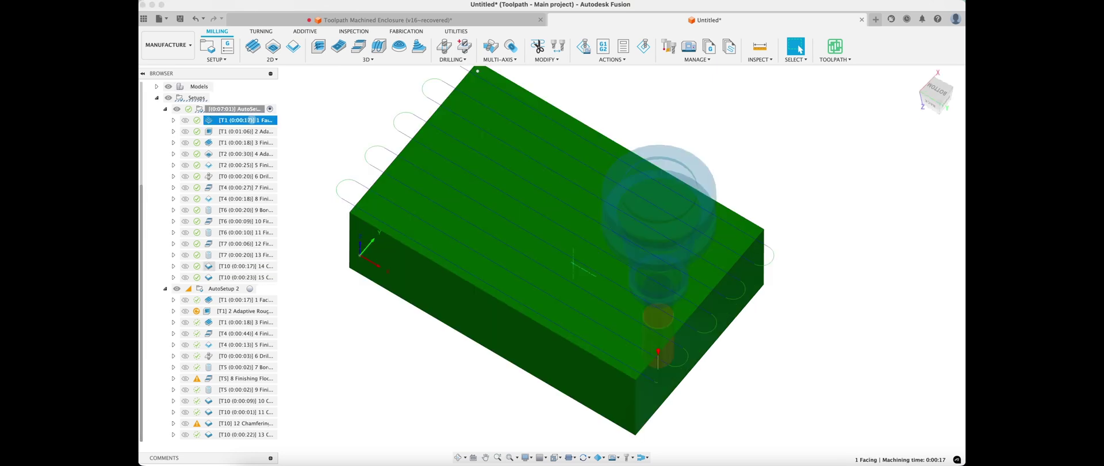
click(247, 131)
click(248, 142)
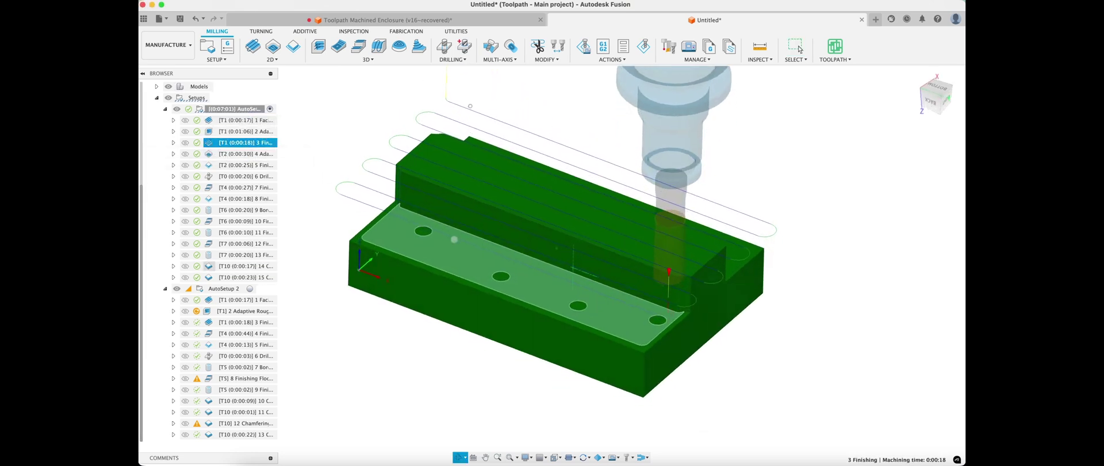
Step: Simulate all operations of AutoSetup 1 with the tool holder and stock shown, and play the machining through
click(230, 109)
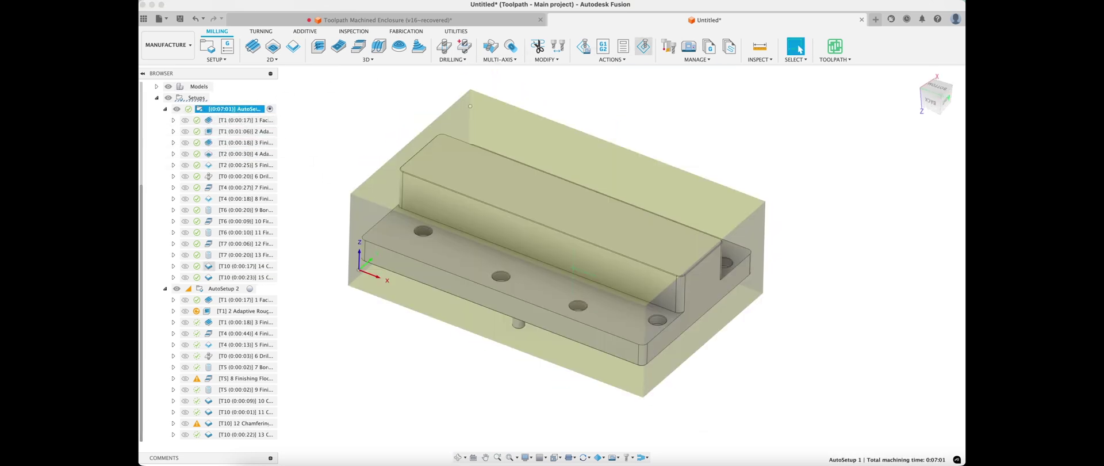
click(643, 47)
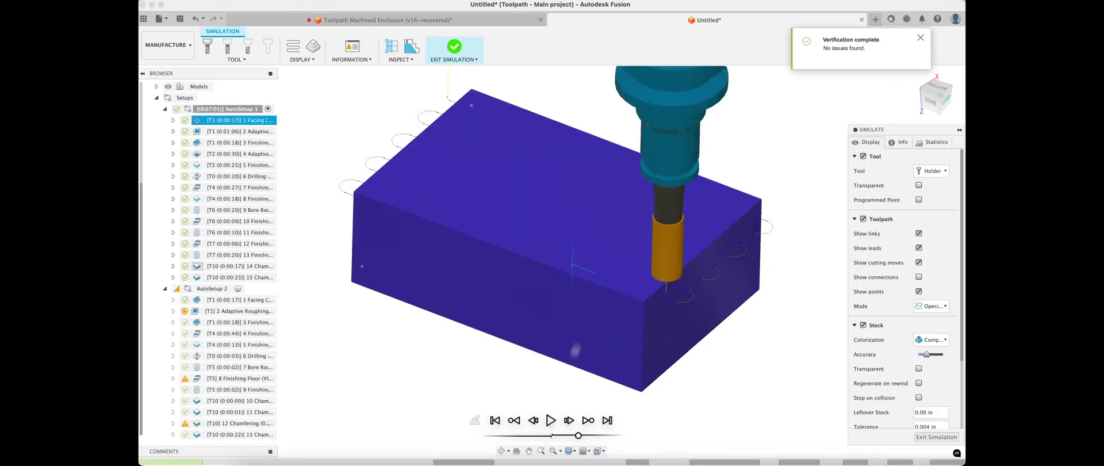
click(550, 420)
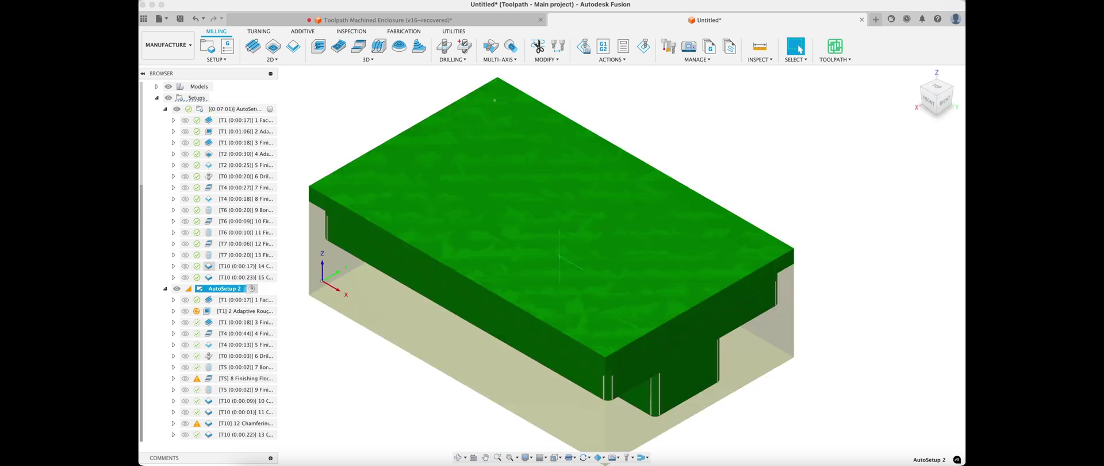
Step: Review AutoSetup 2's 1 Facing, 2 Adaptive Roughing and 3 Finishing toolpaths
click(237, 299)
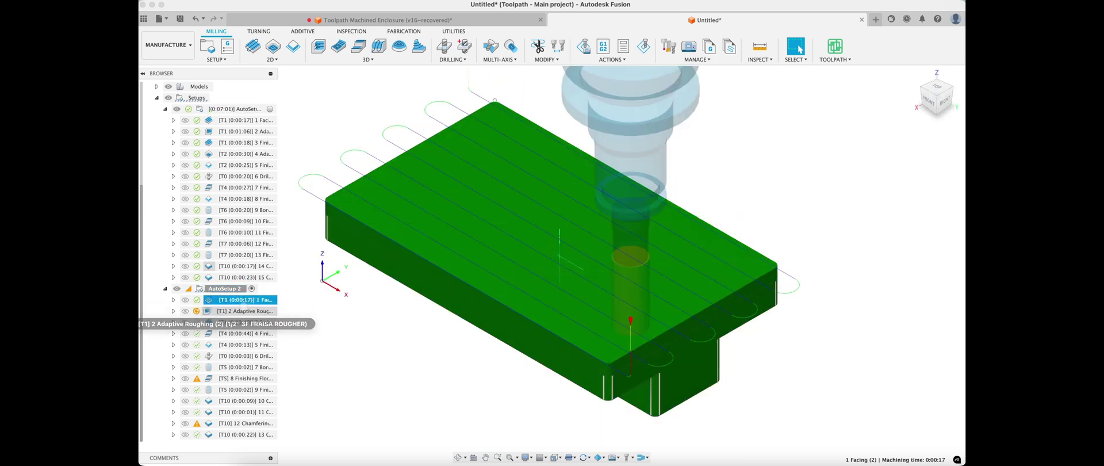
click(236, 310)
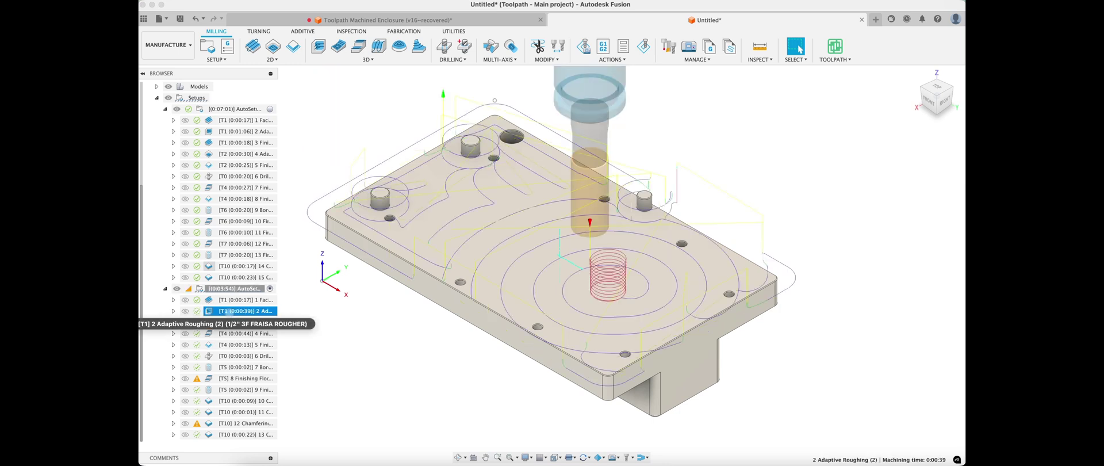
click(240, 322)
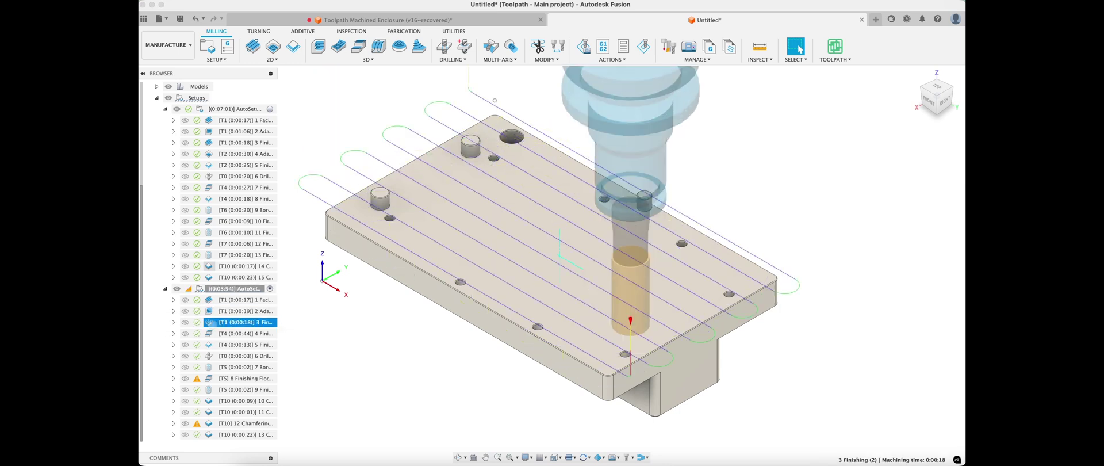
Step: Edit the second setup's 3 Finishing operation, selecting the top edges of the three round pins as stock contours
double_click(212, 324)
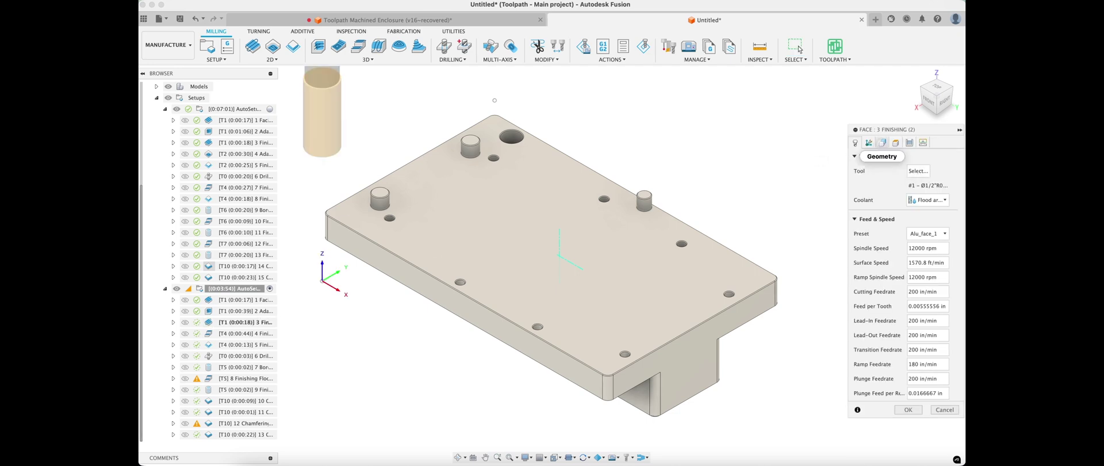
click(882, 142)
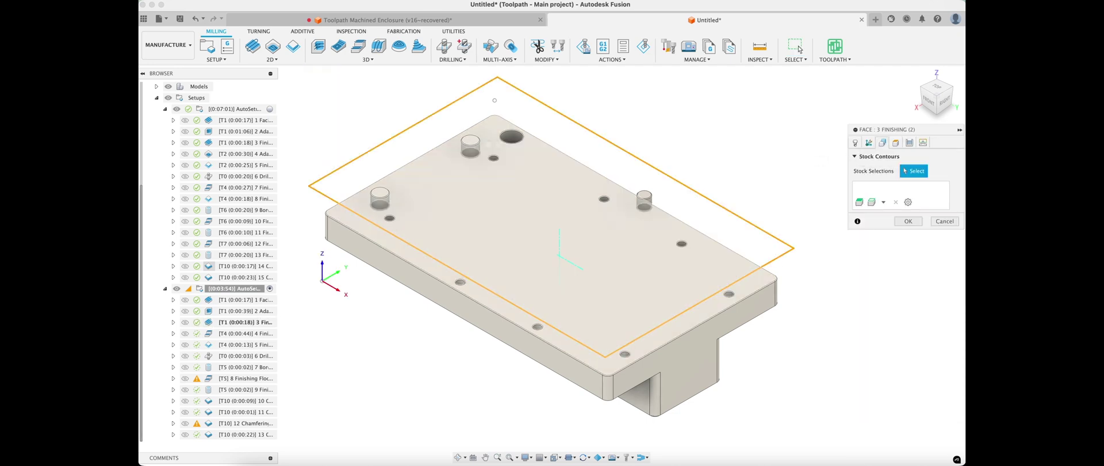
click(470, 140)
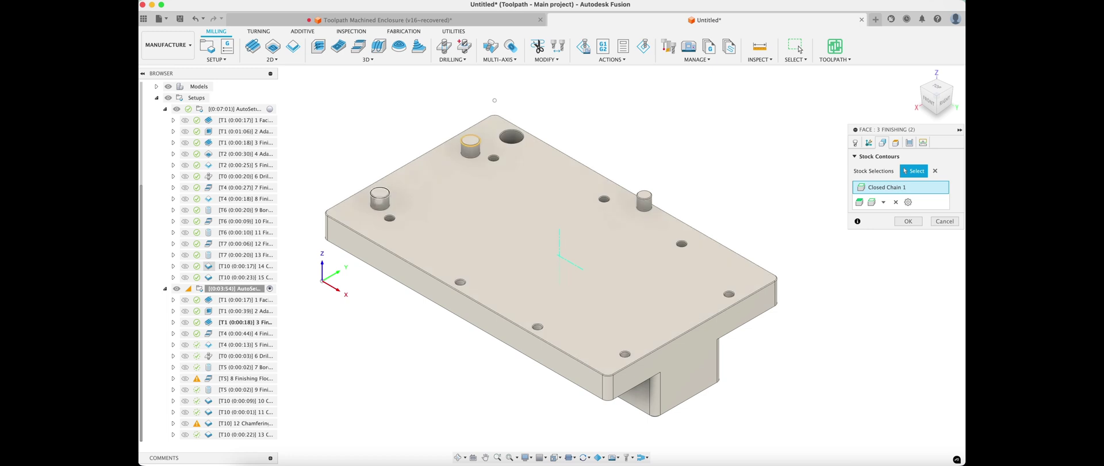
click(379, 192)
click(644, 196)
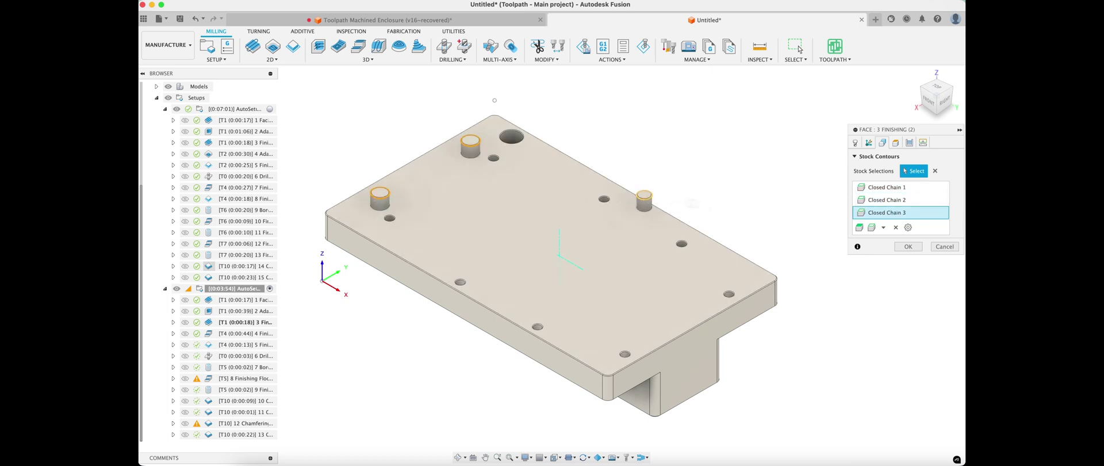
click(897, 246)
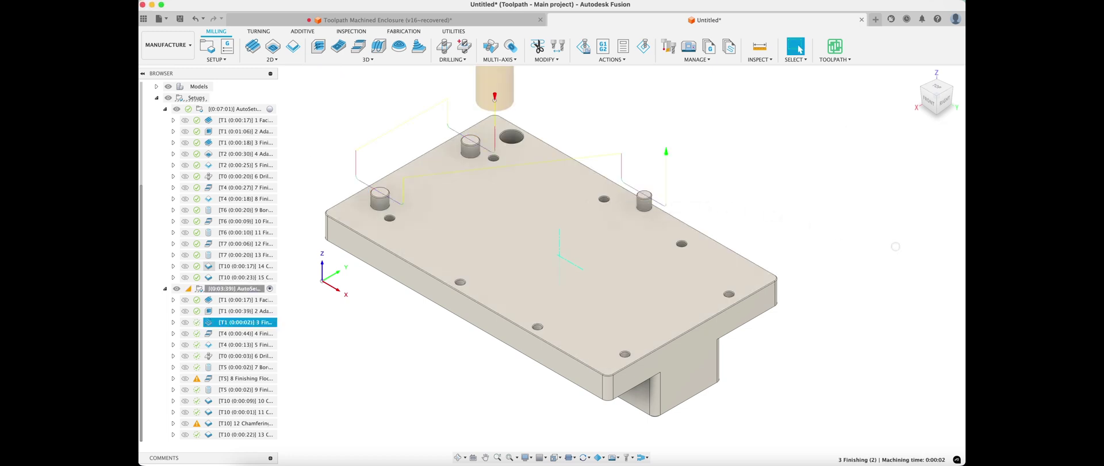
Step: Review the second setup's toolpaths from 4 Finishing through 7 Bore Roughing, including the pin walls and hole drilling
click(236, 334)
click(241, 344)
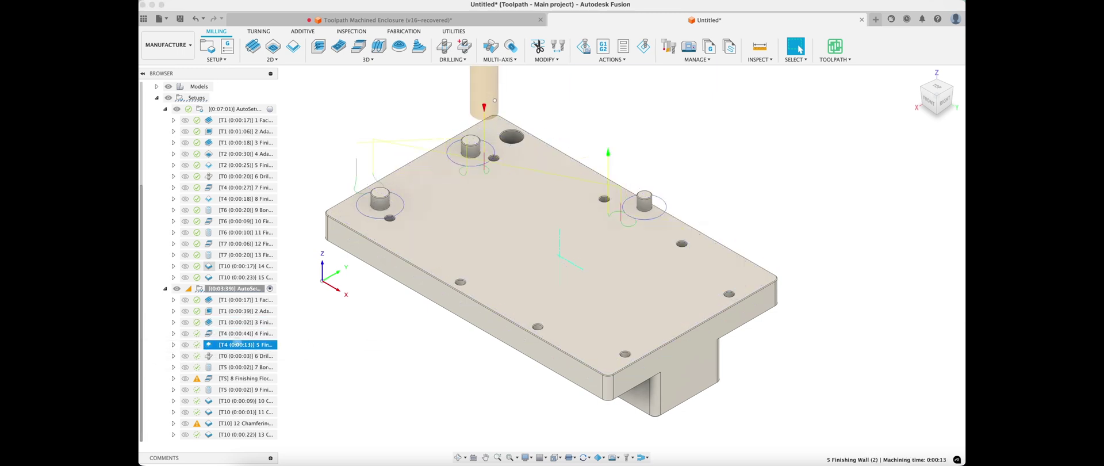
click(241, 356)
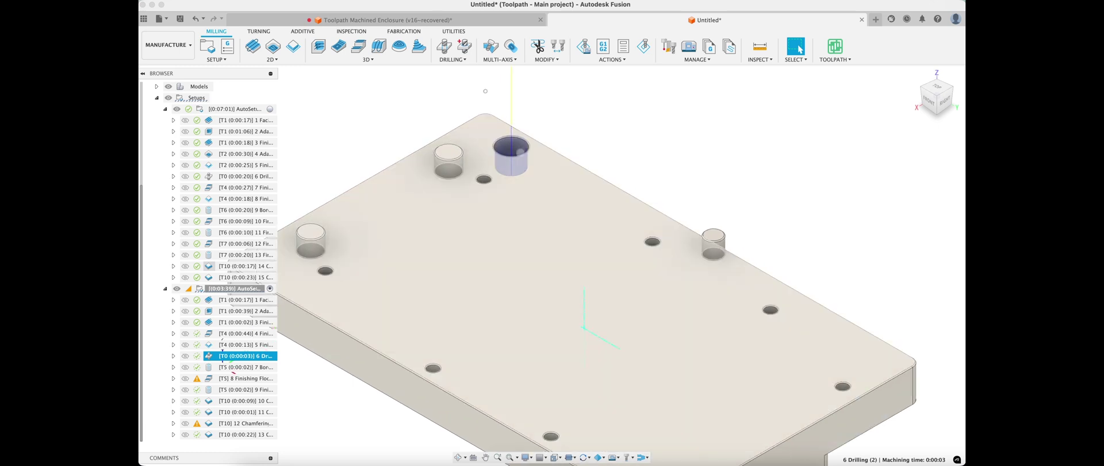
click(236, 367)
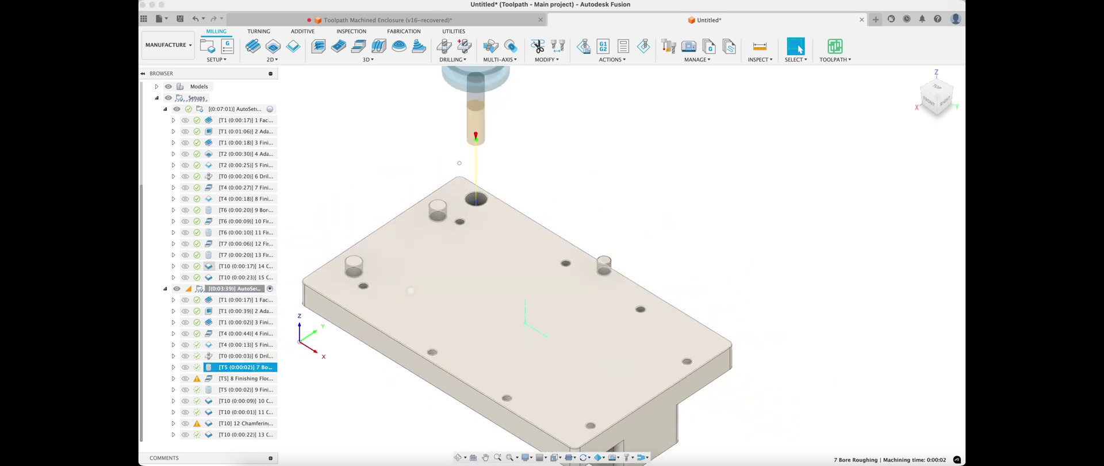
Step: Remove the 8 Finishing Floor operation from AutoSetup 2 and review its 9 Finishing, 10 and 11 Chamfering, and 6 Drilling toolpaths
click(236, 389)
click(236, 401)
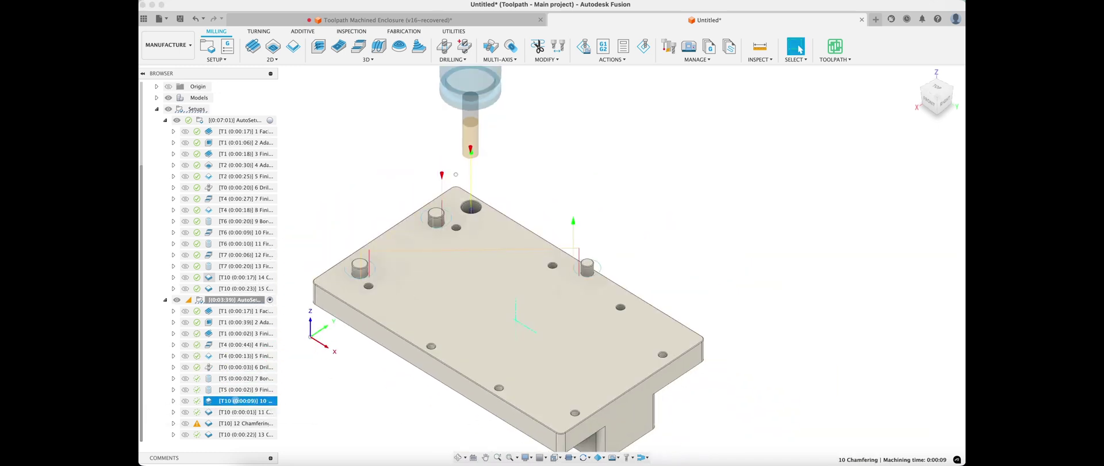
click(236, 412)
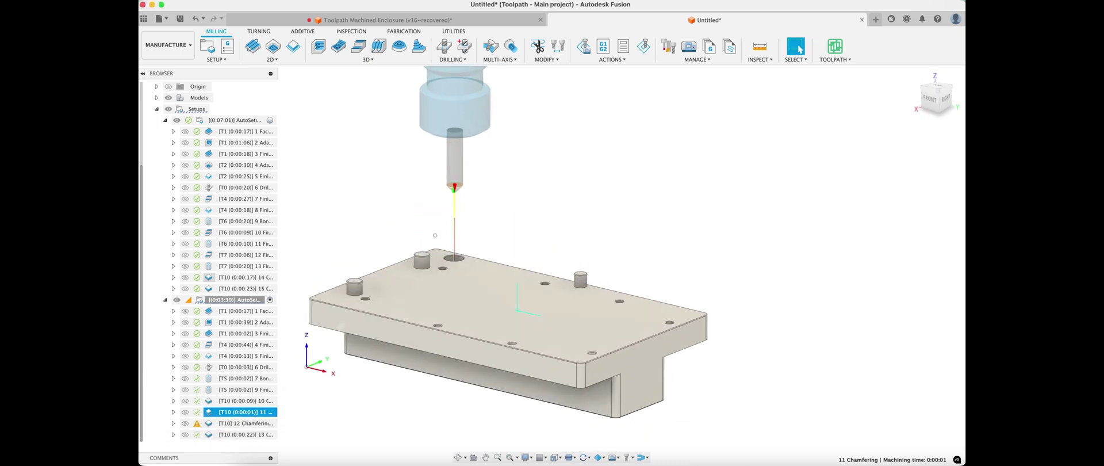
click(238, 367)
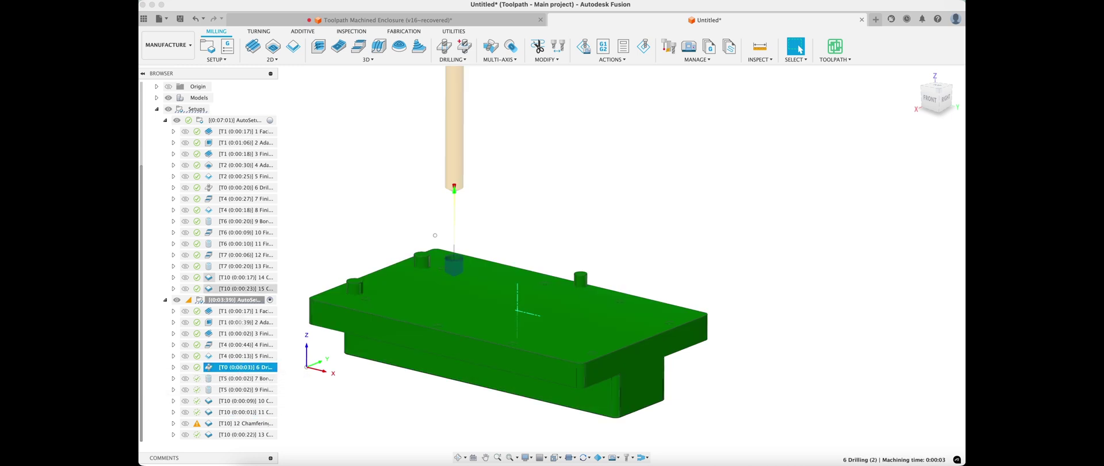
Step: Simulate all operations of AutoSetup 2, play the machining through and inspect the plate's top face, pins, holes and sides
click(240, 300)
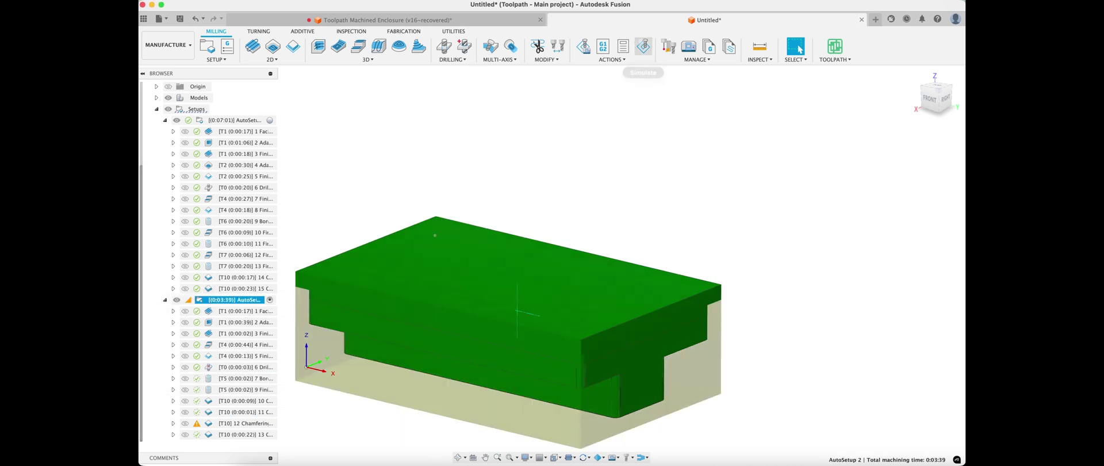
click(643, 47)
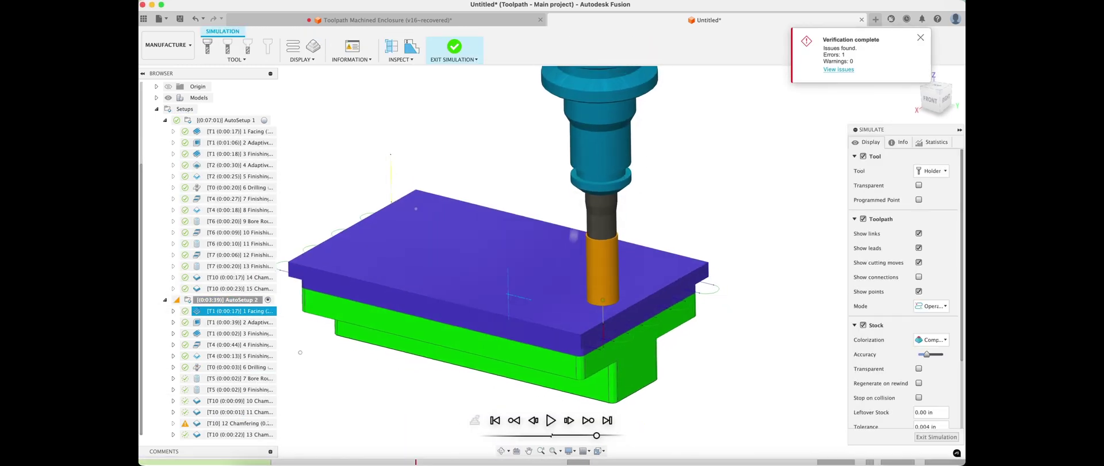
click(550, 420)
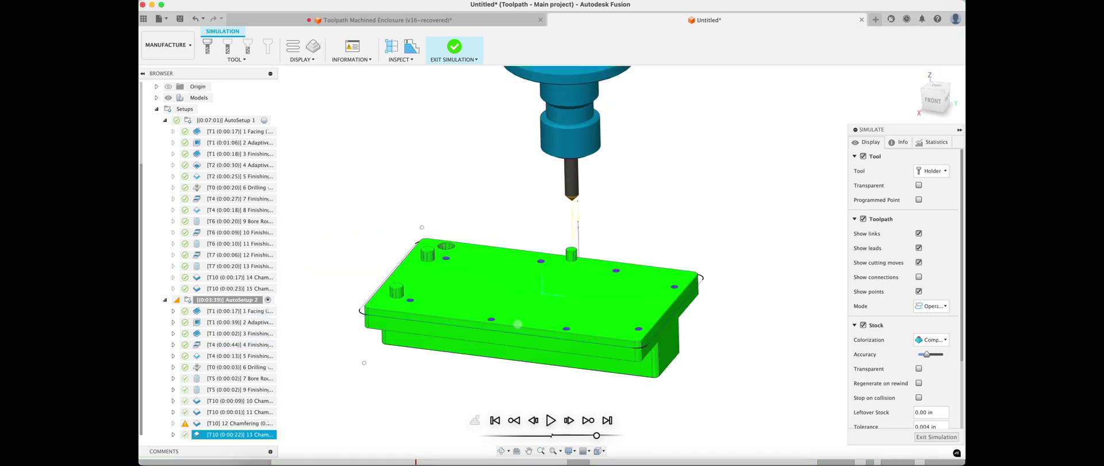
shift+middle_drag(520, 317, 488, 364)
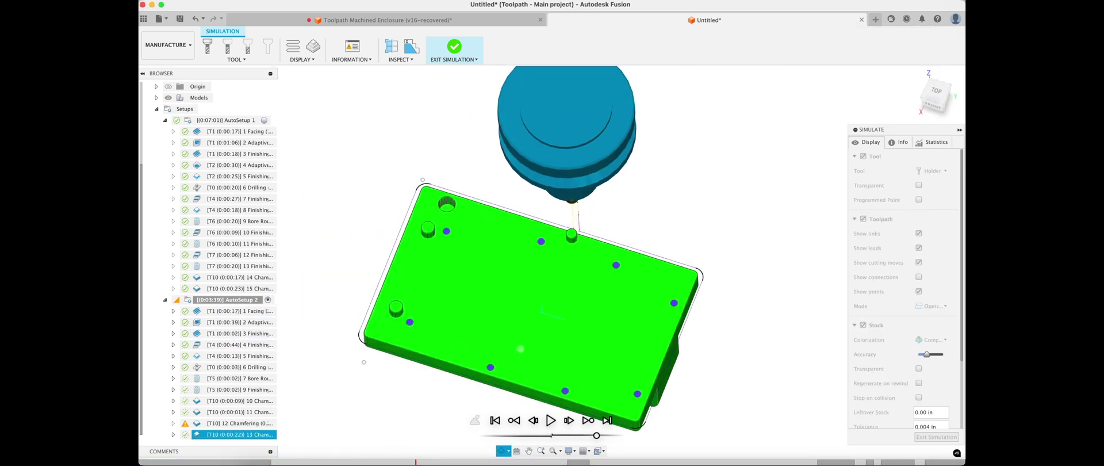
scroll(486, 364, up, 5)
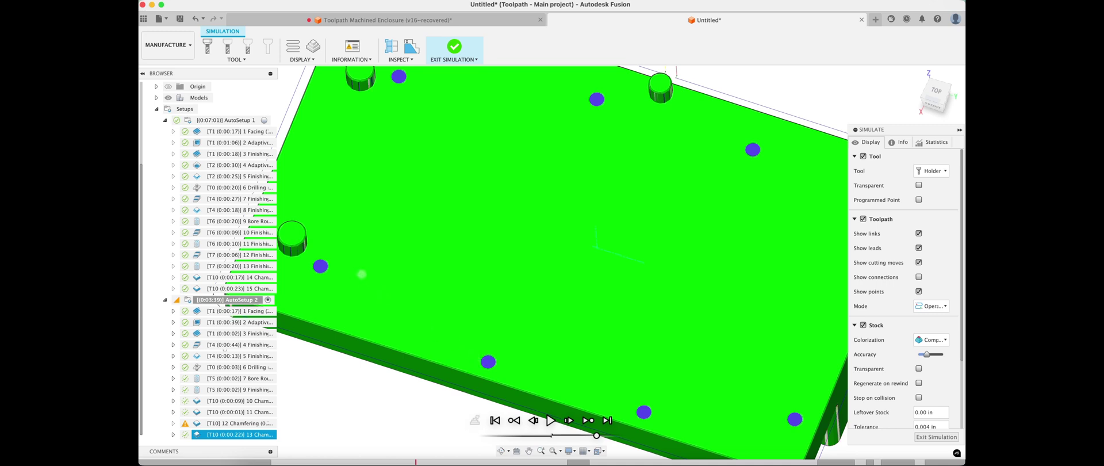
scroll(426, 279, down, 4)
shift+middle_drag(504, 312, 505, 269)
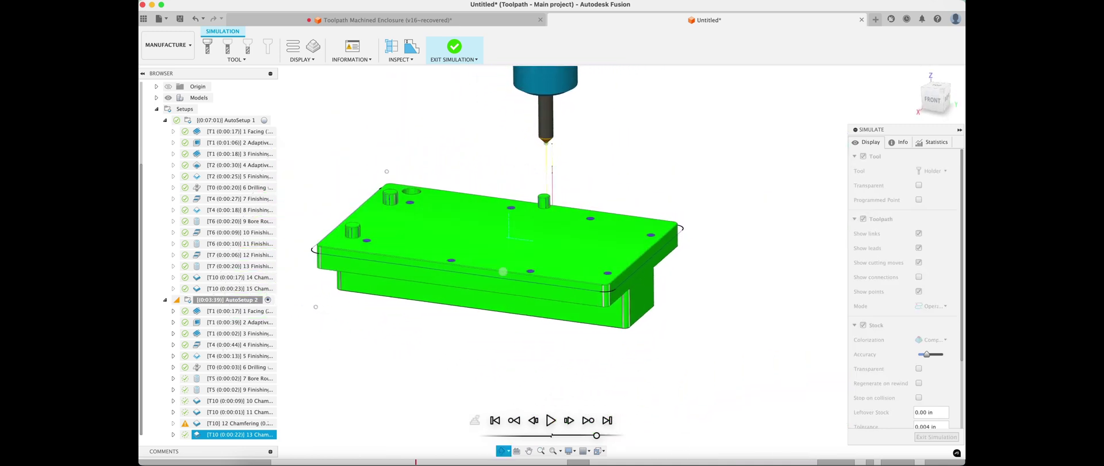